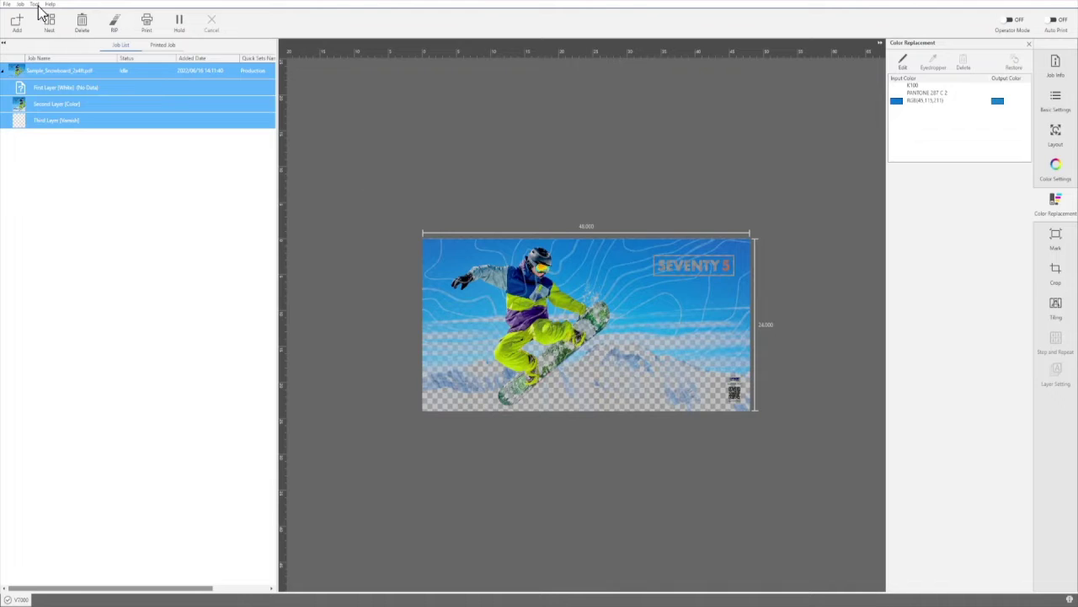
Step: From Tool > Manage Preset, add a new quick set on the Quick Sets page
{"action": "left_click", "coordinate": [34, 5]}
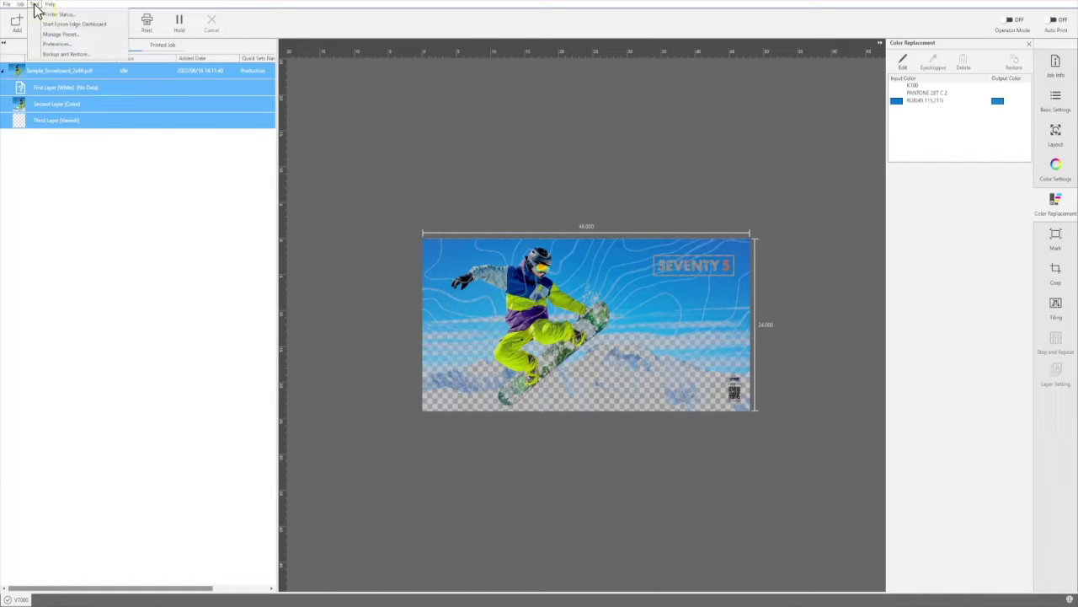
{"action": "left_click", "coordinate": [55, 34]}
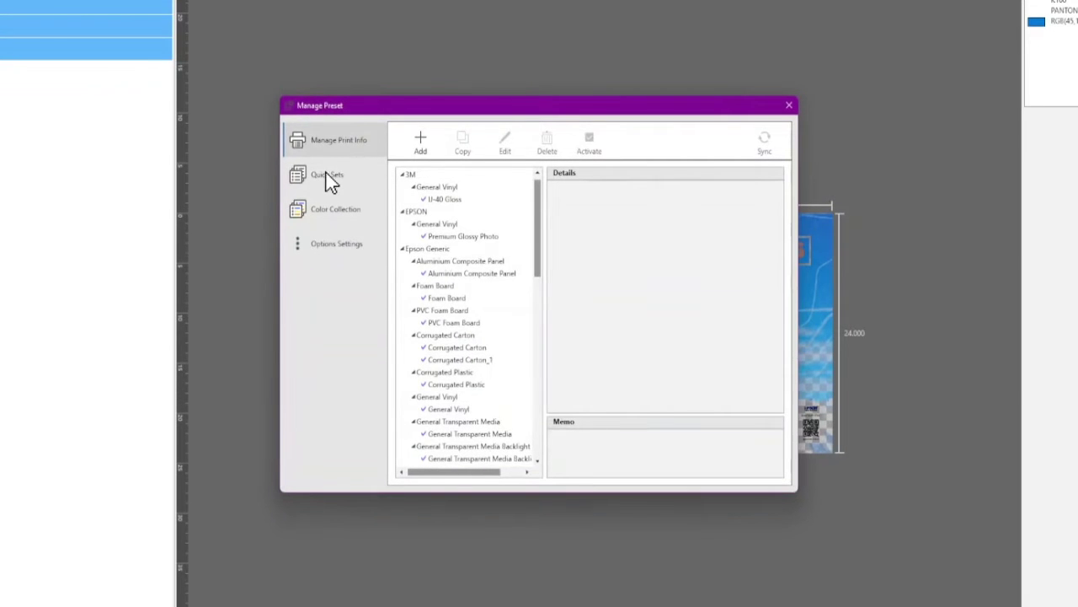
{"action": "left_click", "coordinate": [330, 177]}
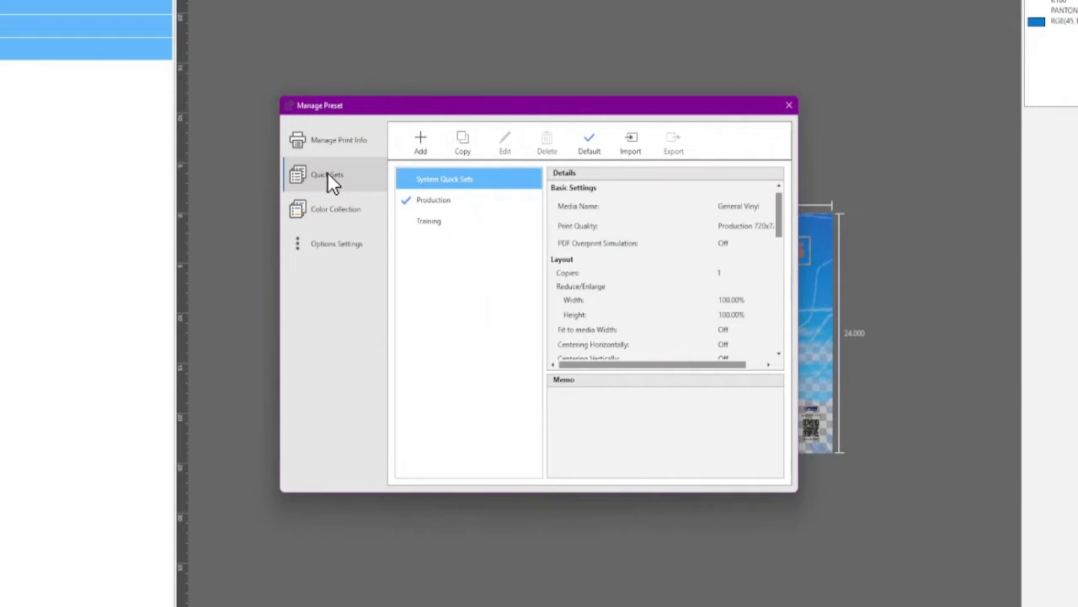
{"action": "left_click", "coordinate": [420, 142]}
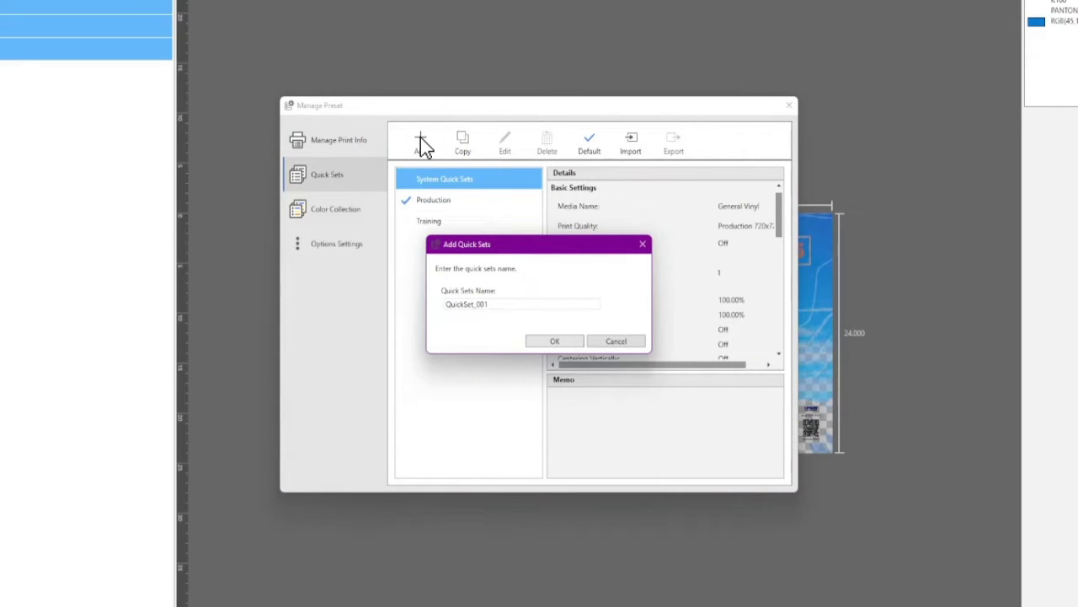
Step: Accept the name QuickSet_001 and enable Give Priority to Embedded Profile in its colour settings
{"action": "left_click", "coordinate": [554, 340]}
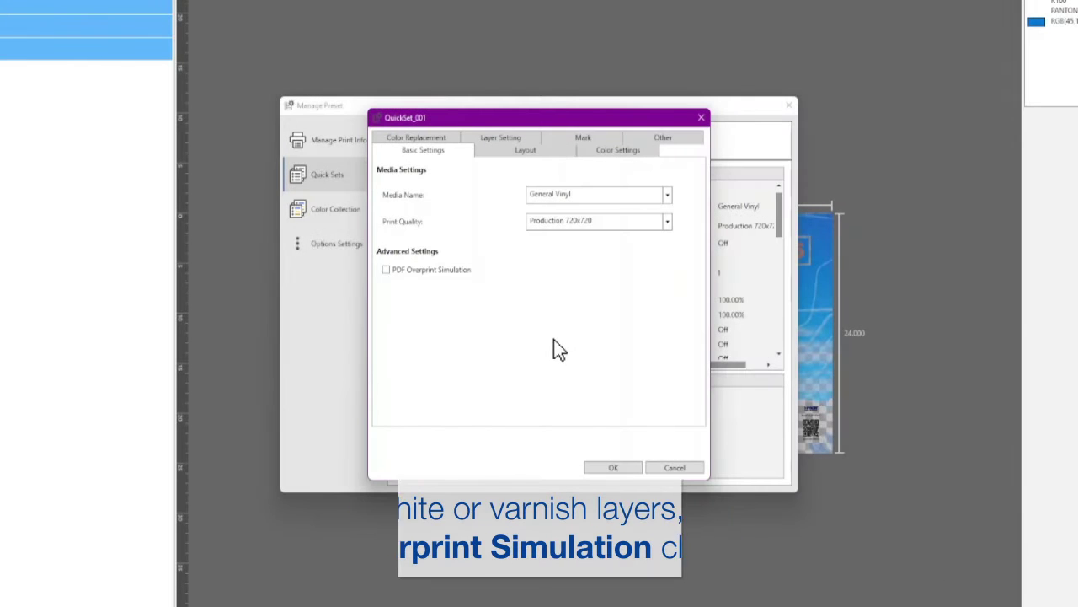
{"action": "left_click", "coordinate": [521, 149]}
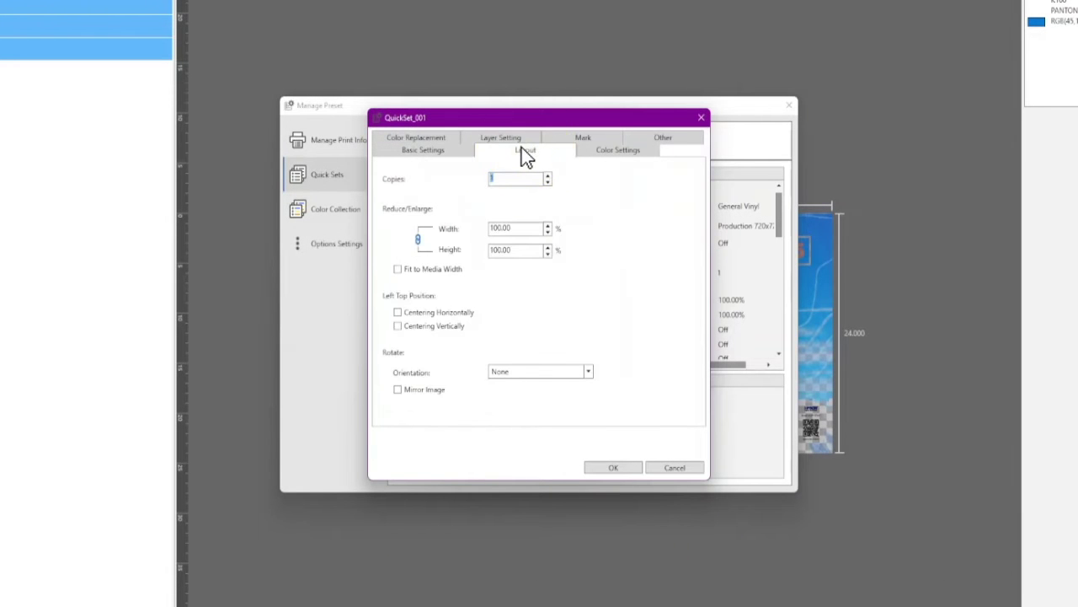
{"action": "left_click", "coordinate": [615, 149]}
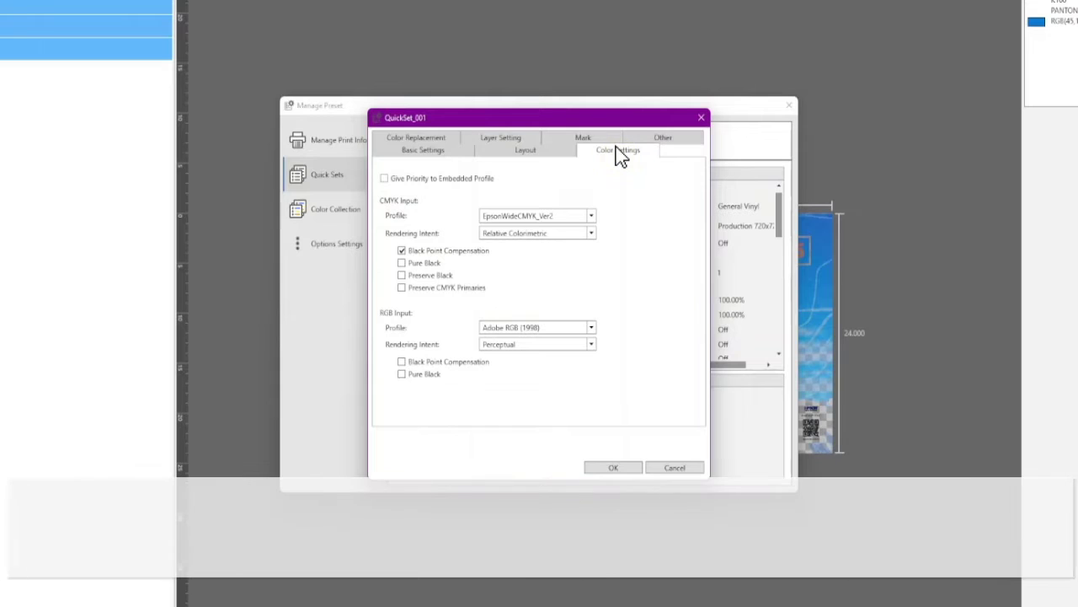
{"action": "left_click", "coordinate": [385, 179]}
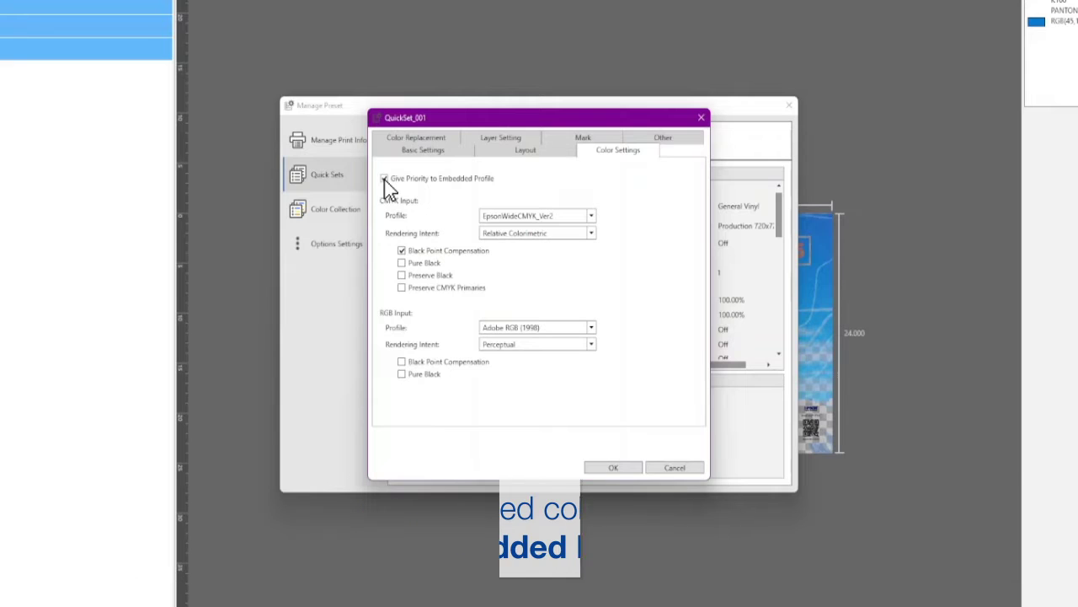
{"action": "left_click", "coordinate": [412, 140]}
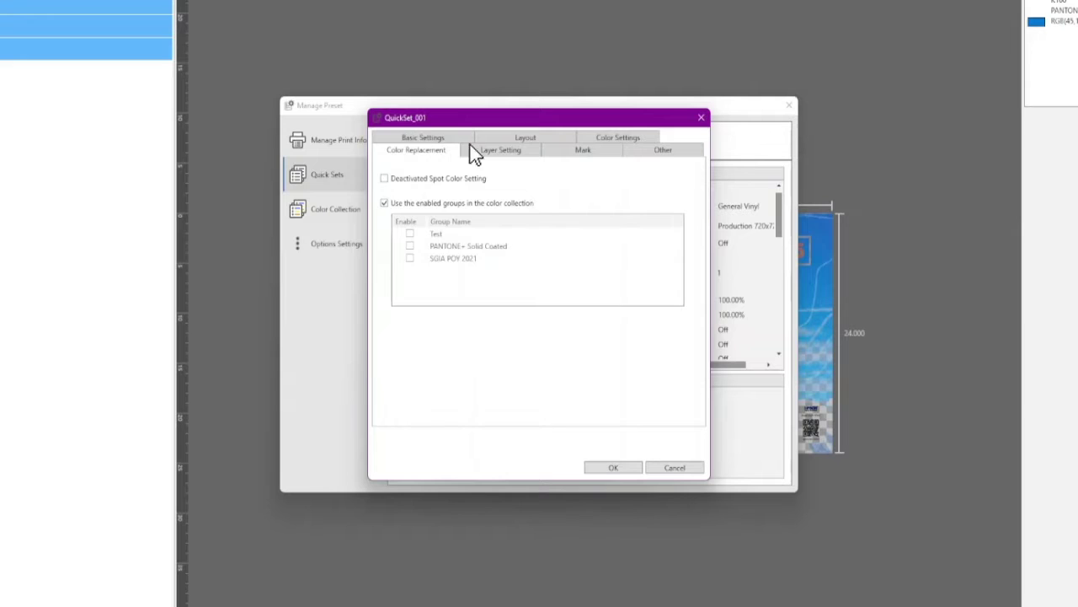
Step: Review the Layer Setting, Mark and Other tabs, save QuickSet_001, and close the preset manager
{"action": "left_click", "coordinate": [501, 156]}
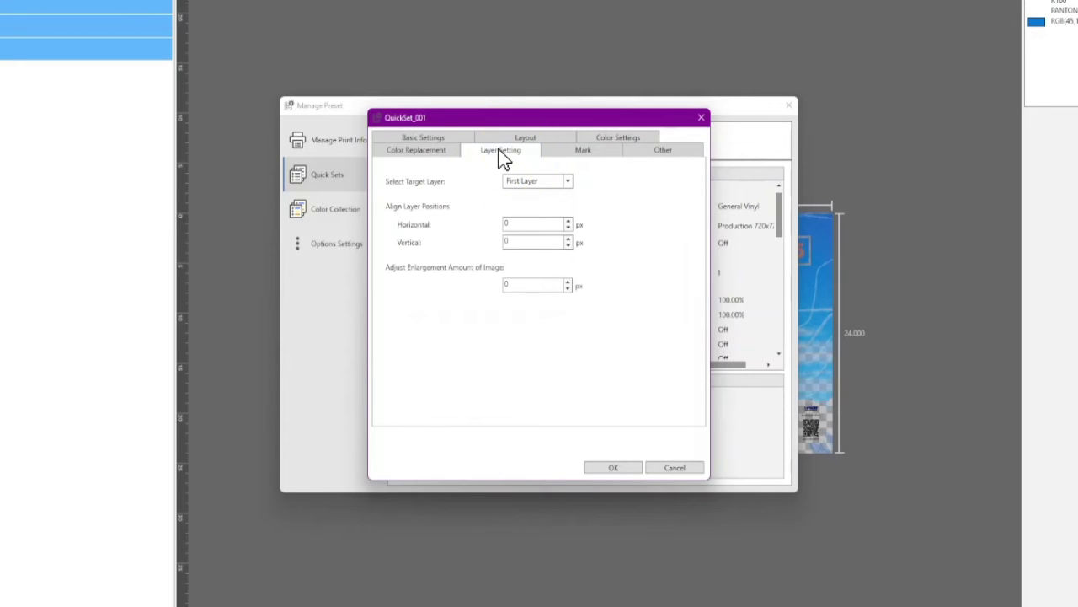
{"action": "left_click", "coordinate": [582, 154]}
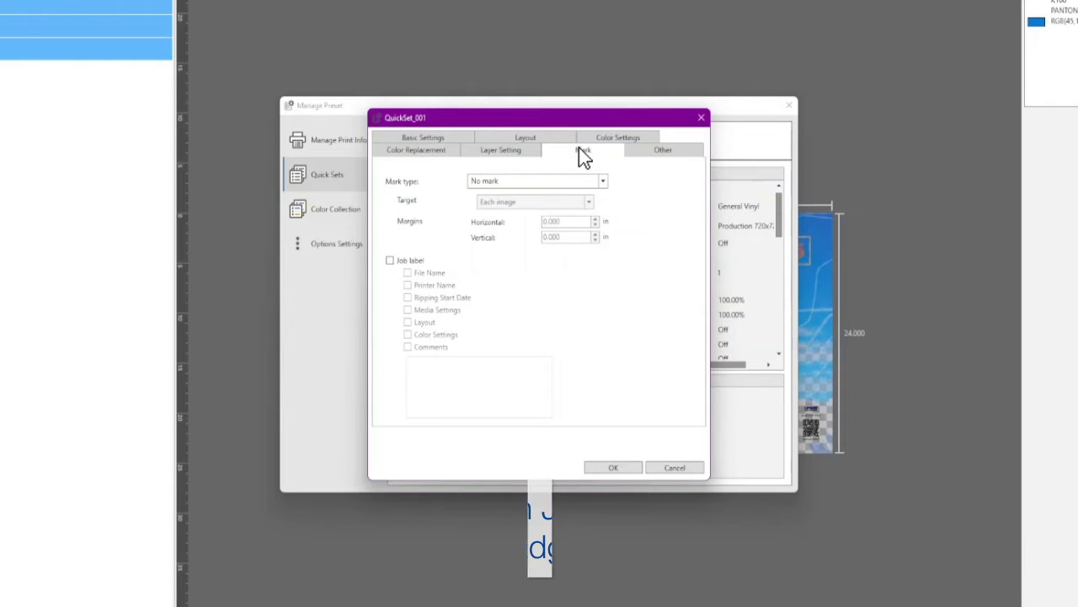
{"action": "left_click", "coordinate": [663, 154]}
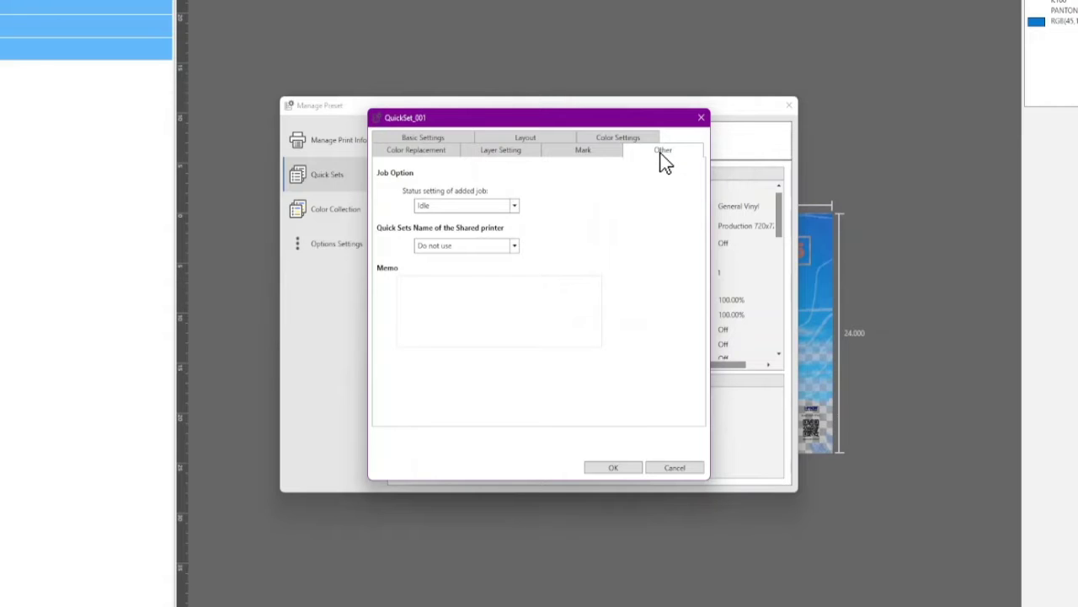
{"action": "left_click", "coordinate": [618, 467]}
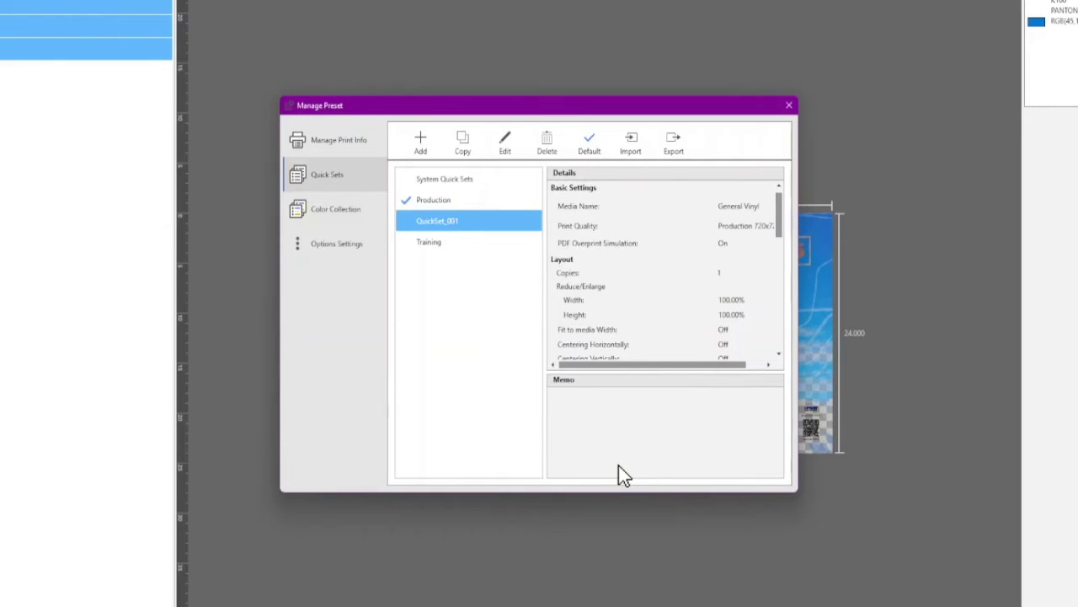
{"action": "left_click", "coordinate": [788, 106]}
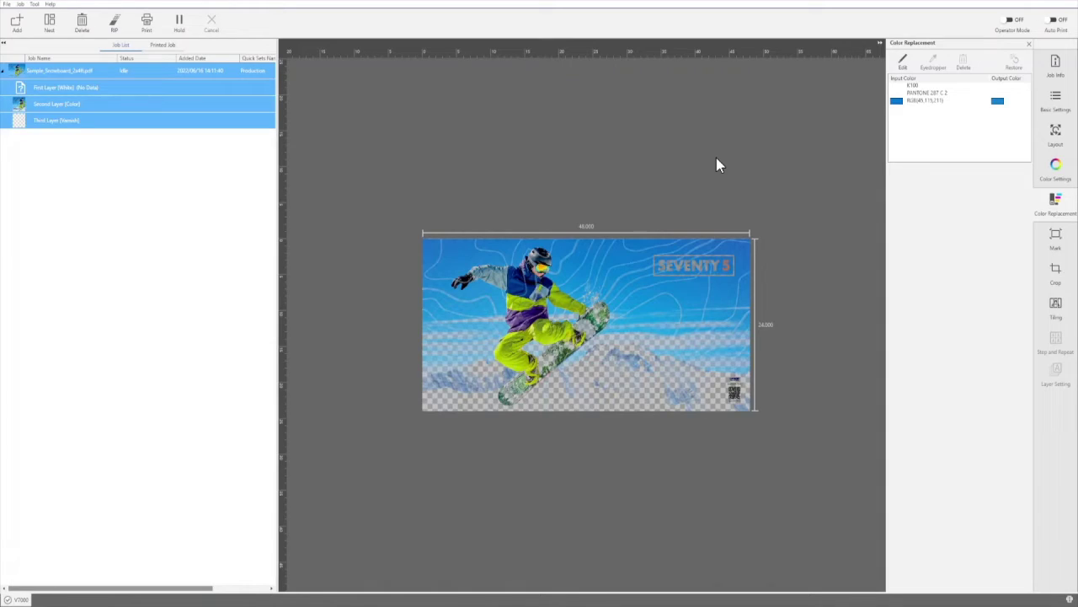
{"action": "left_click", "coordinate": [1056, 64]}
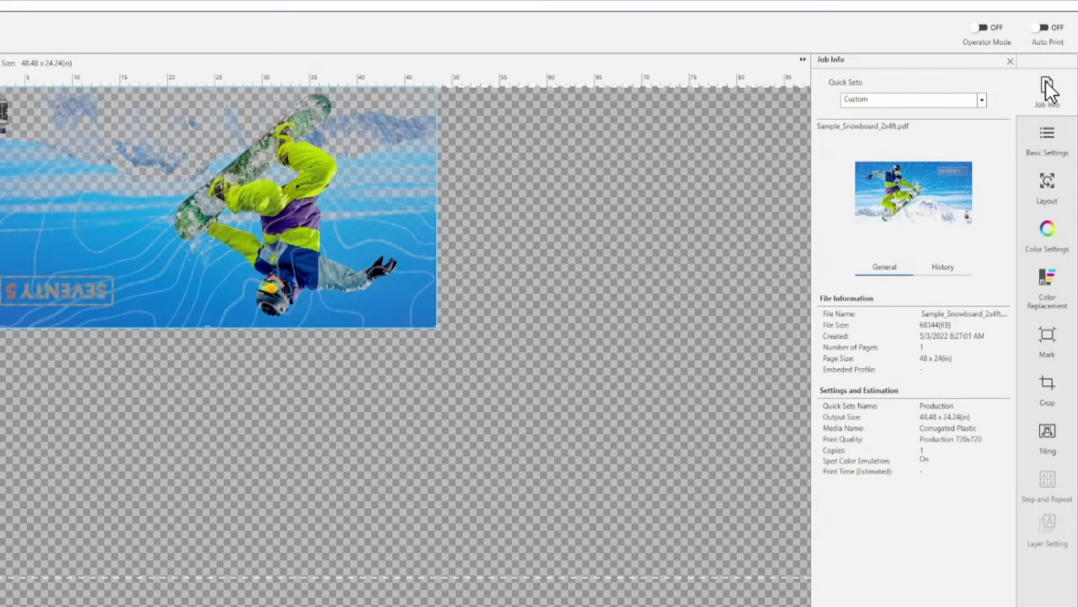
Step: Choose QuickSet_001 from the Job Info Quick Sets dropdown for the snowboard job
{"action": "left_click", "coordinate": [981, 99]}
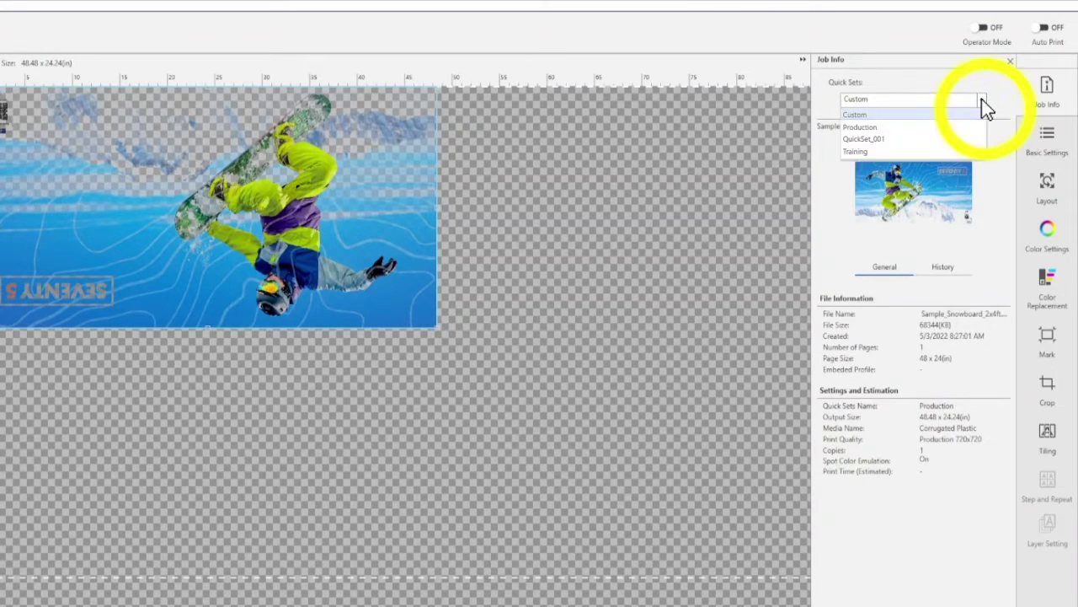
{"action": "left_click", "coordinate": [939, 138]}
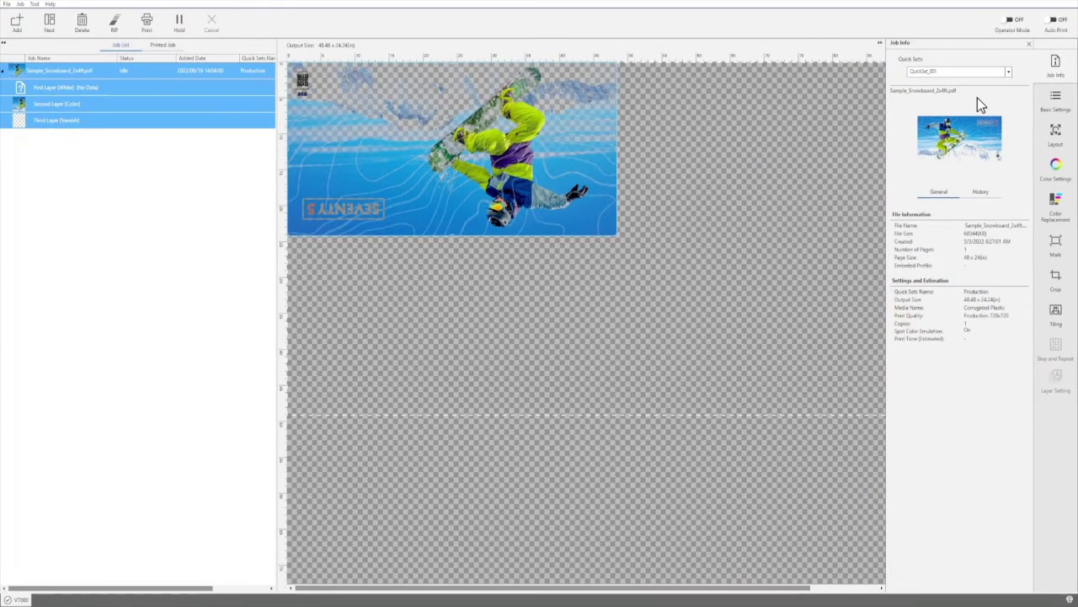
{"action": "left_click", "coordinate": [15, 26]}
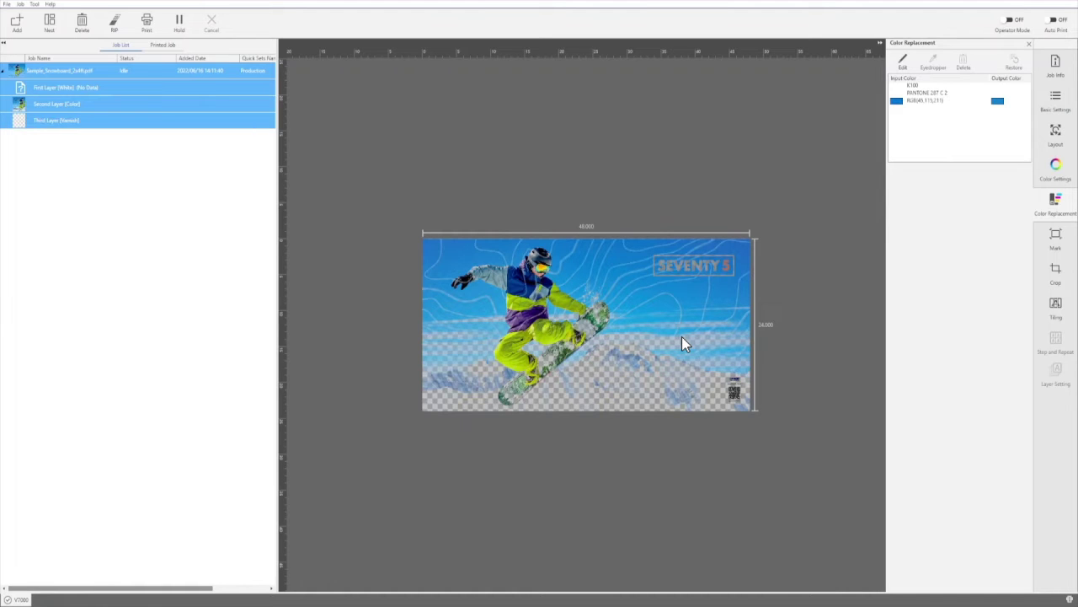
Step: In Tool > Preferences, go to Hot Folder and begin registering a new hot folder
{"action": "left_click", "coordinate": [34, 4]}
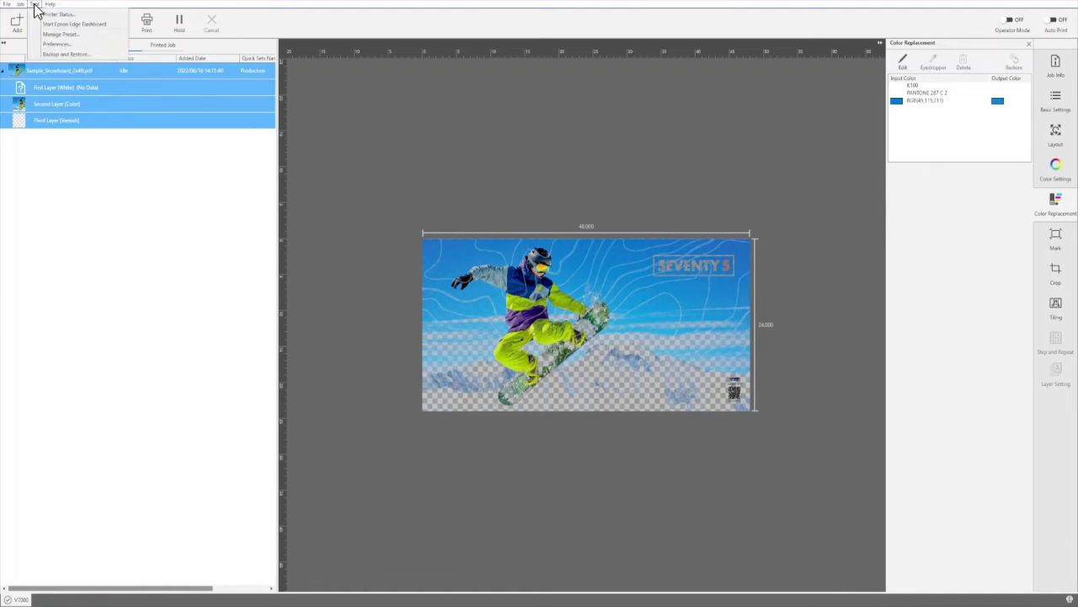
{"action": "left_click", "coordinate": [58, 44]}
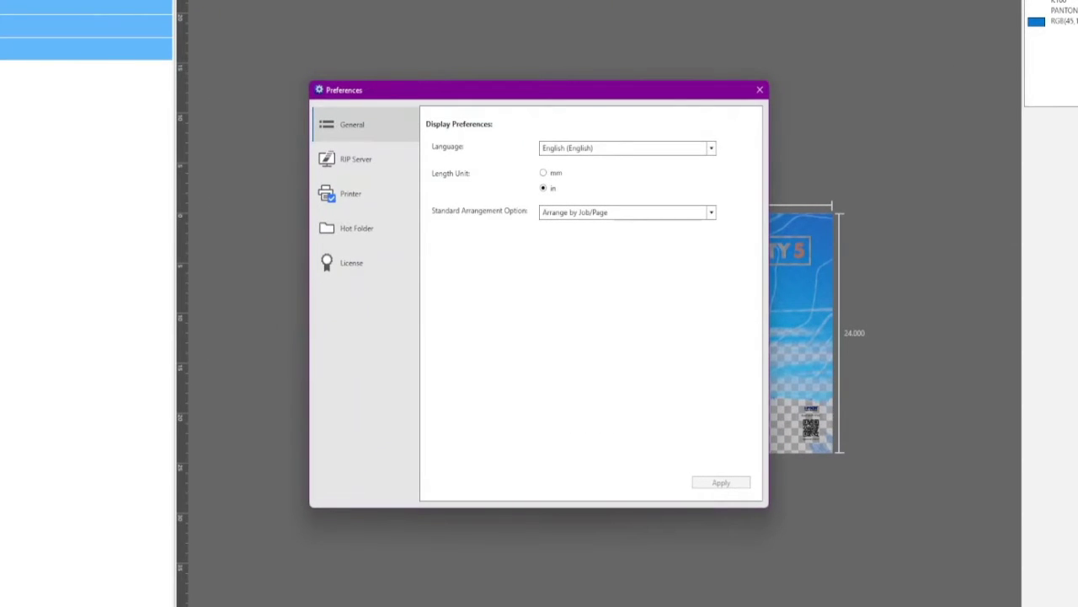
{"action": "left_click", "coordinate": [354, 234]}
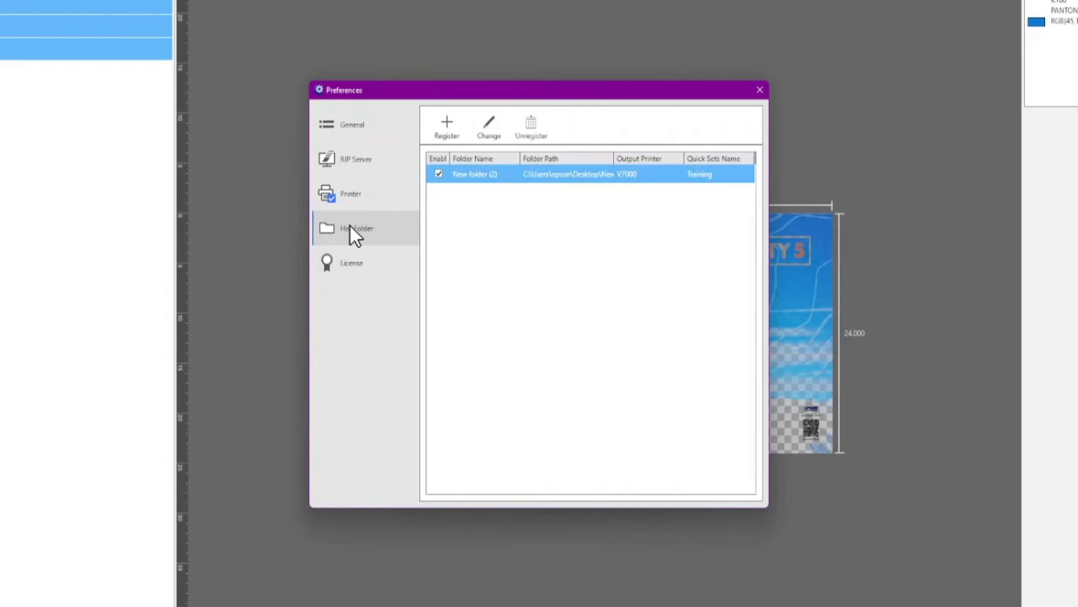
{"action": "left_click", "coordinate": [447, 125]}
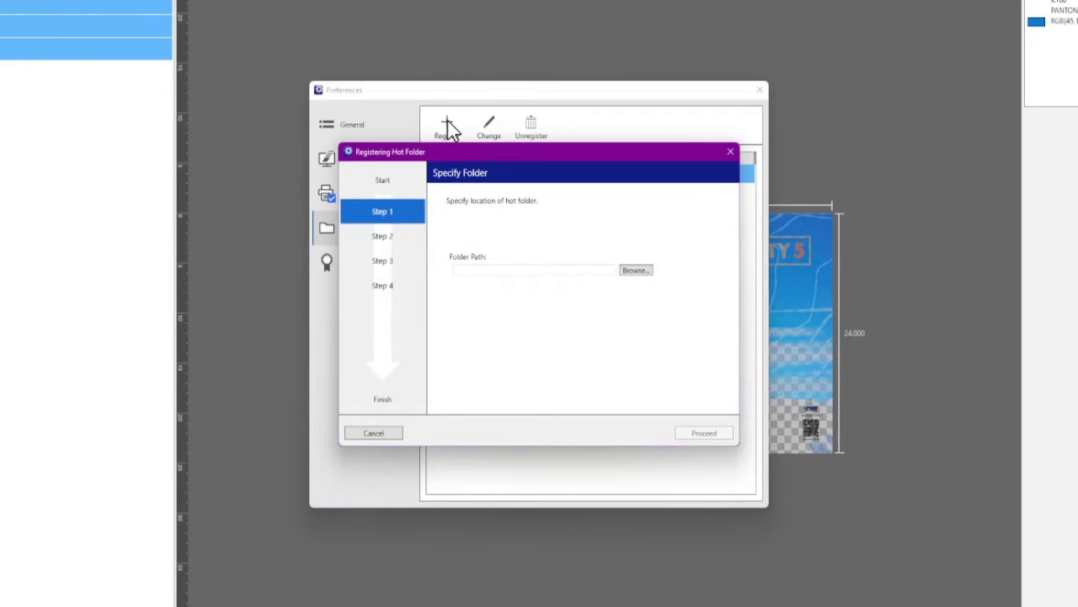
Step: Set the hot folder path to C:\Users\epson\Desktop\New Hot Folder and continue
{"action": "type", "text": "C:\\Users\\epson\\Desktop\\New Hot Folder"}
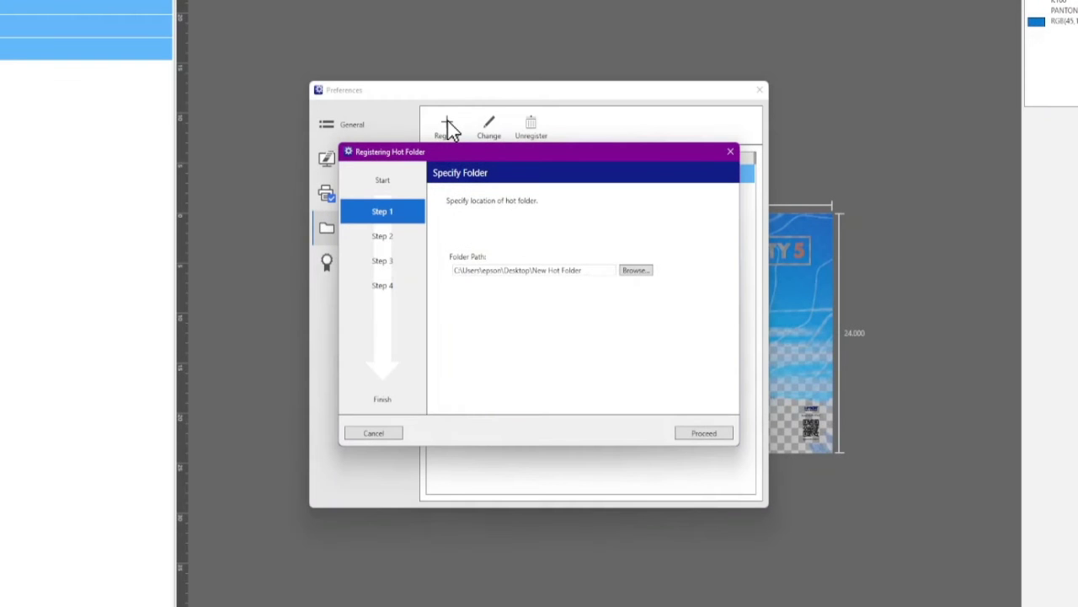
{"action": "left_click", "coordinate": [705, 436]}
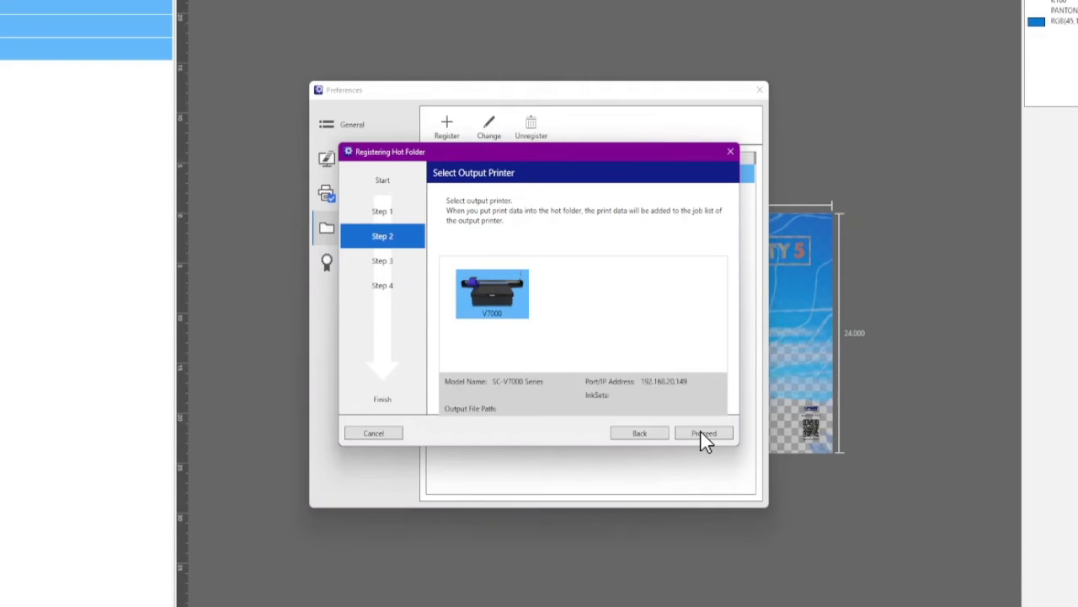
Step: Keep the V7000 printer, assign QuickSet_001, and share the folder with Everyone
{"action": "left_click", "coordinate": [704, 433]}
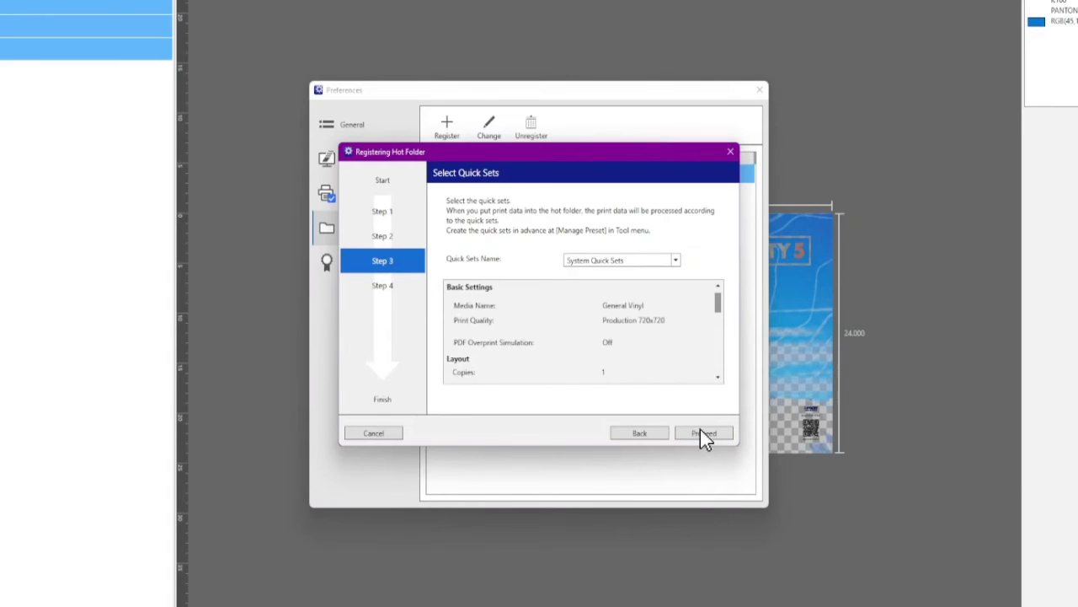
{"action": "left_click", "coordinate": [675, 260]}
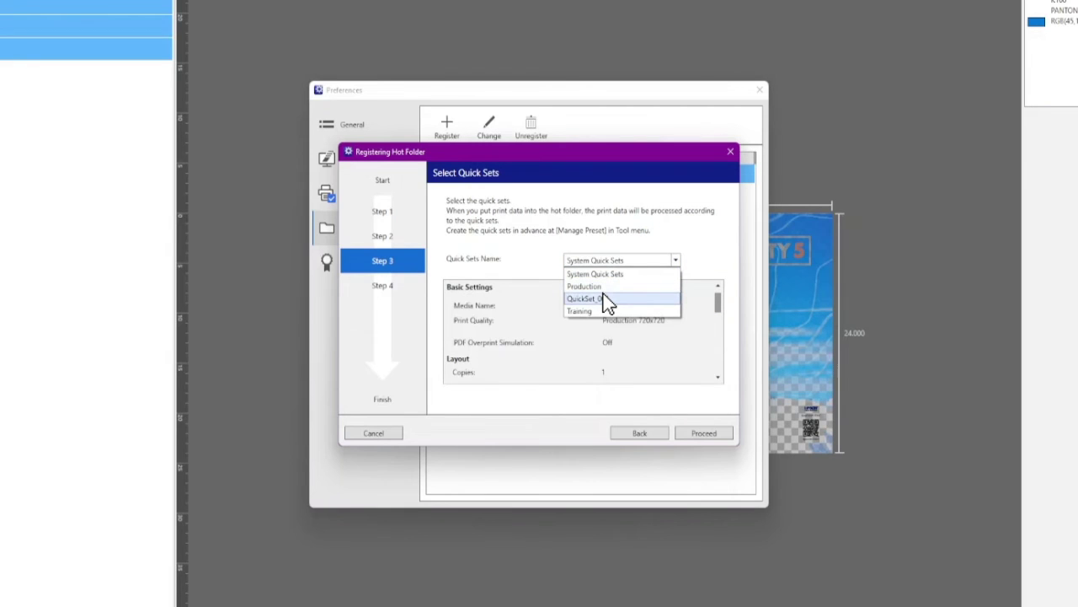
{"action": "left_click", "coordinate": [607, 302]}
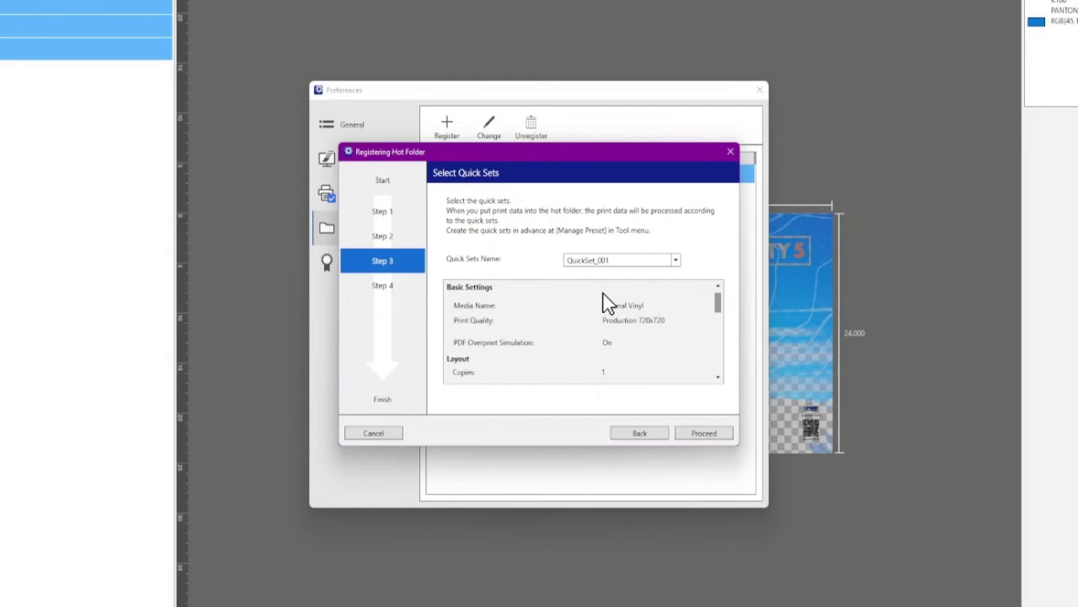
{"action": "left_click", "coordinate": [705, 433]}
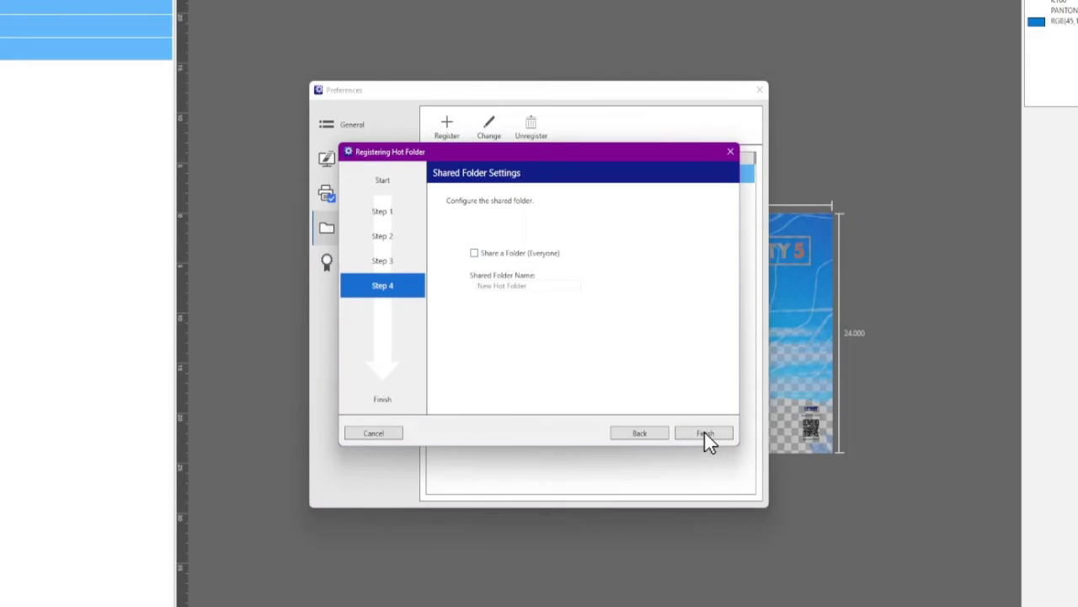
{"action": "left_click", "coordinate": [474, 254]}
Step: Finish registering New Hot Folder
{"action": "left_click", "coordinate": [706, 432]}
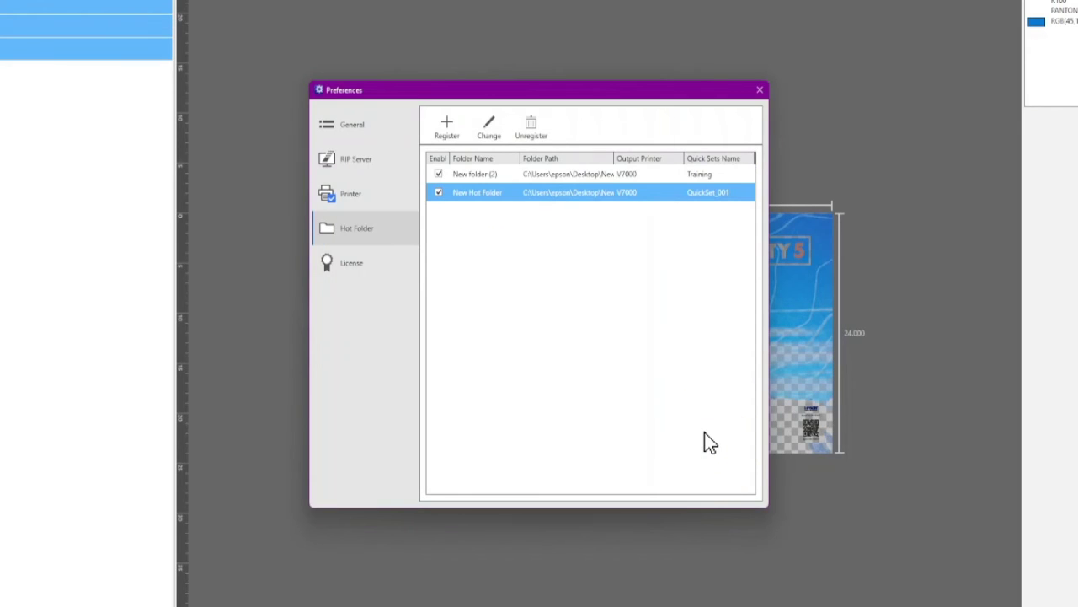